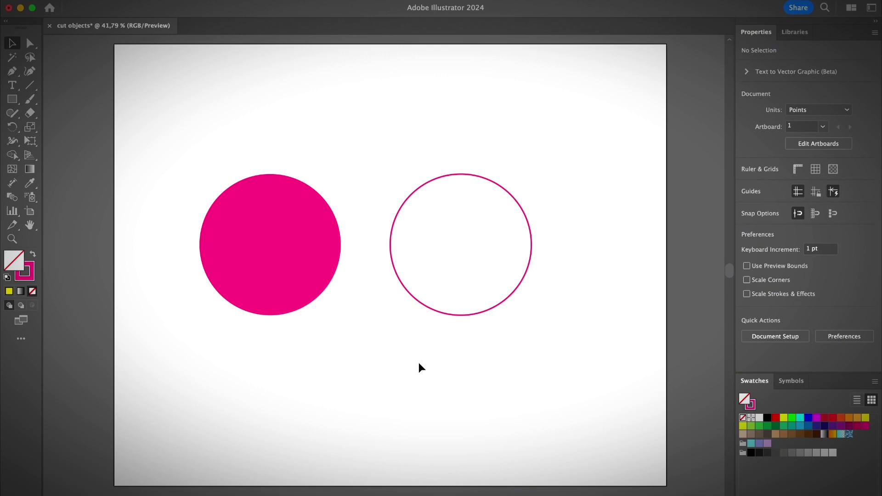
Step: Select the filled pink circle, then deselect it
click(285, 258)
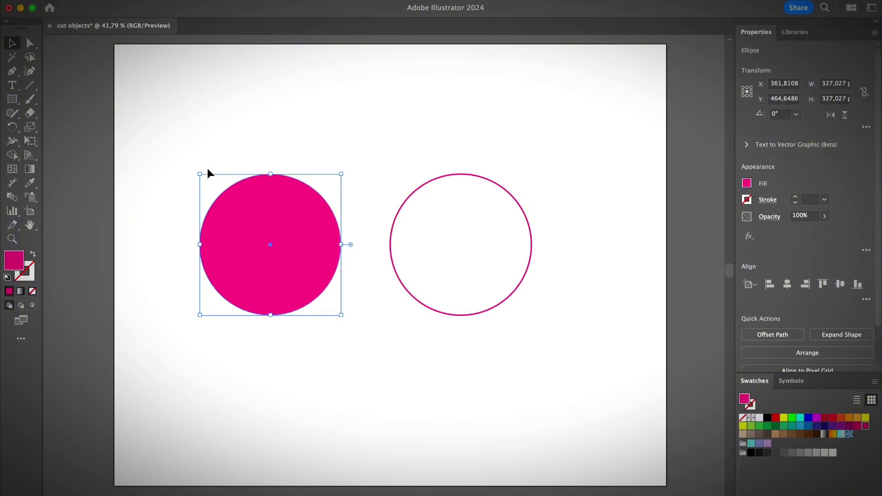
click(187, 185)
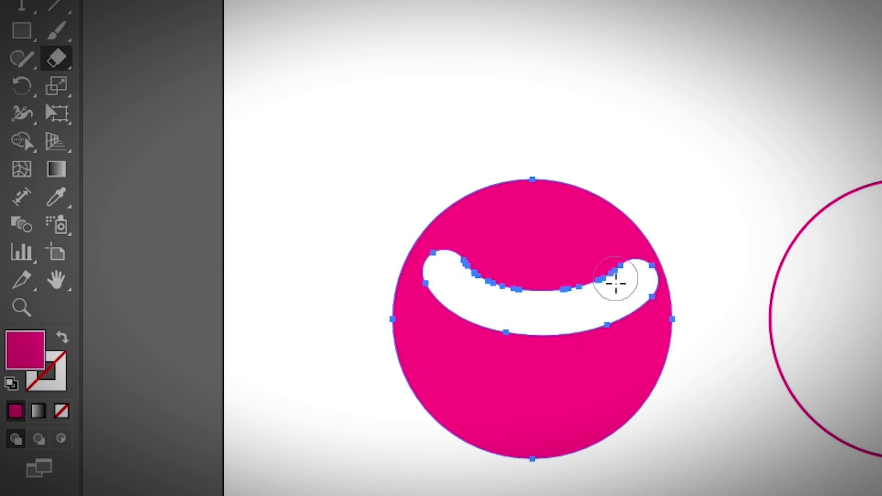
Step: Draw a yellow rectangle covering the filled circle and view the artwork as outlines
click(21, 30)
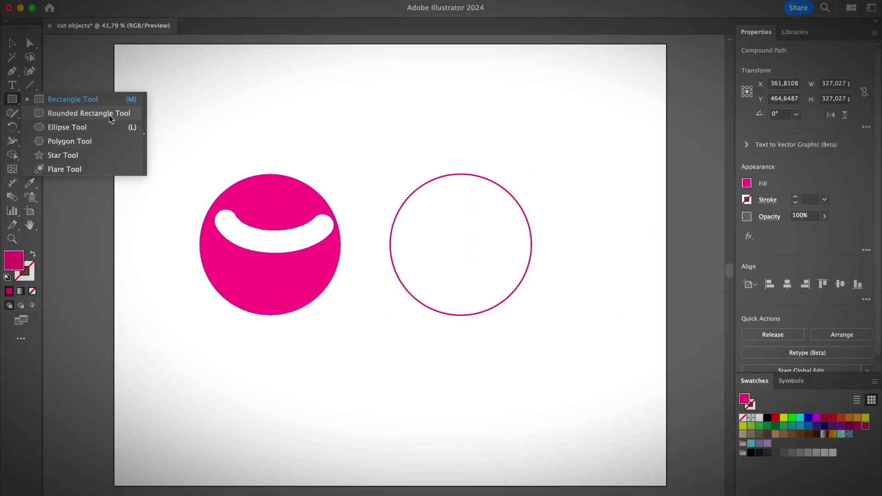
click(104, 98)
drag(175, 139, 364, 333)
click(866, 417)
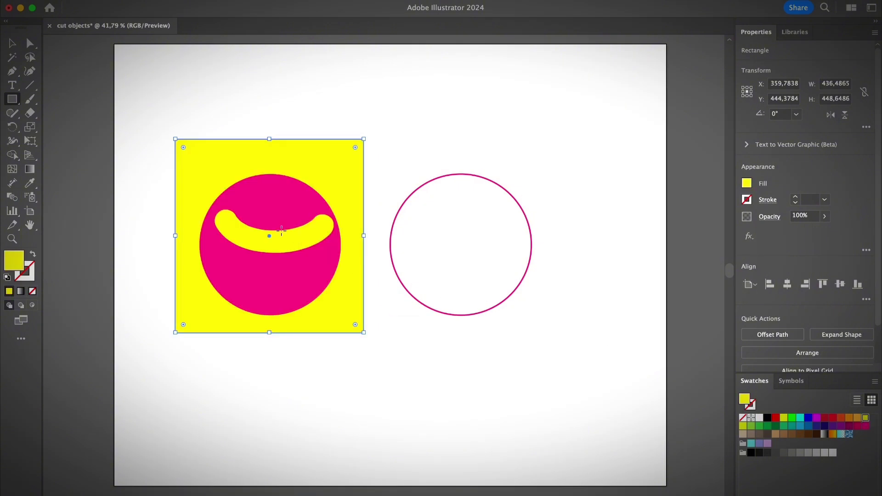
key(v)
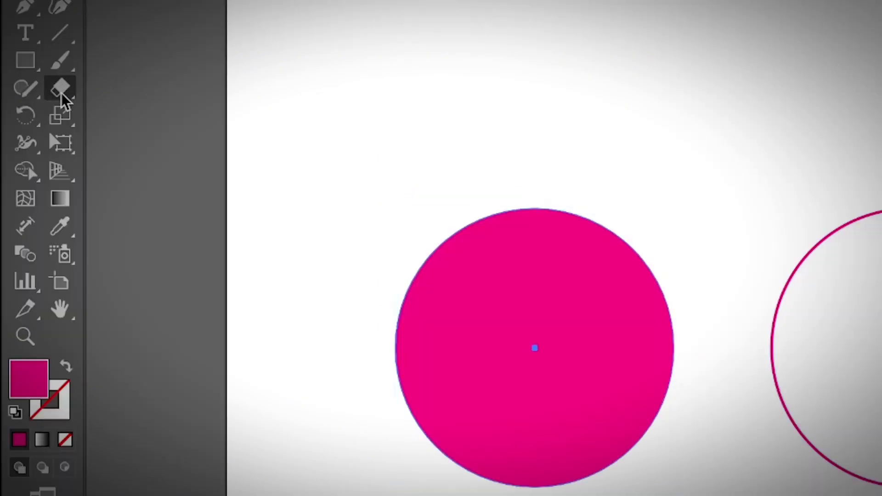
click(62, 92)
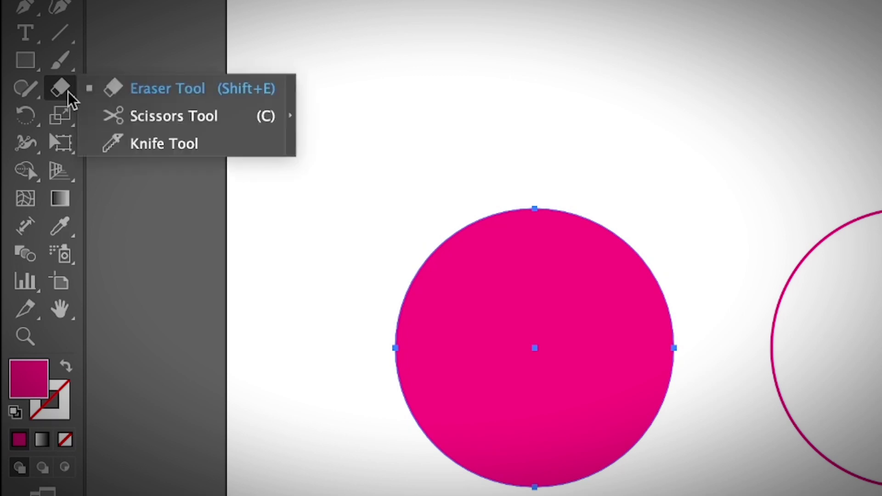
click(163, 117)
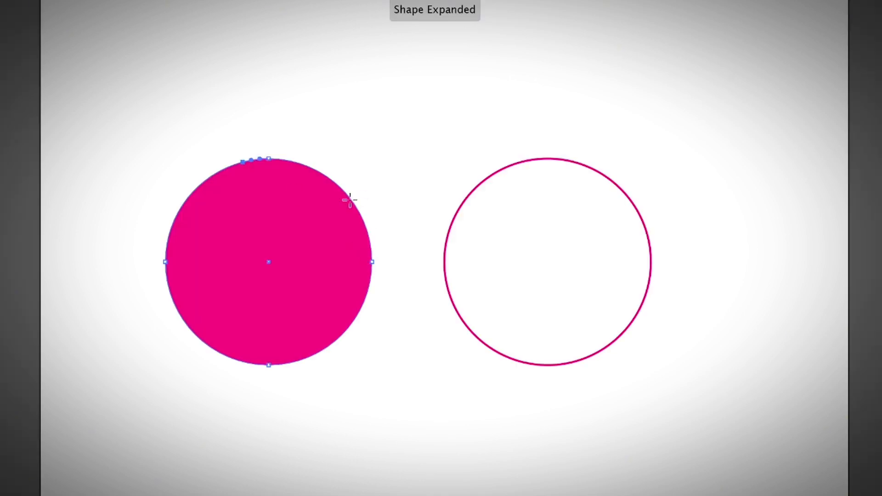
click(298, 211)
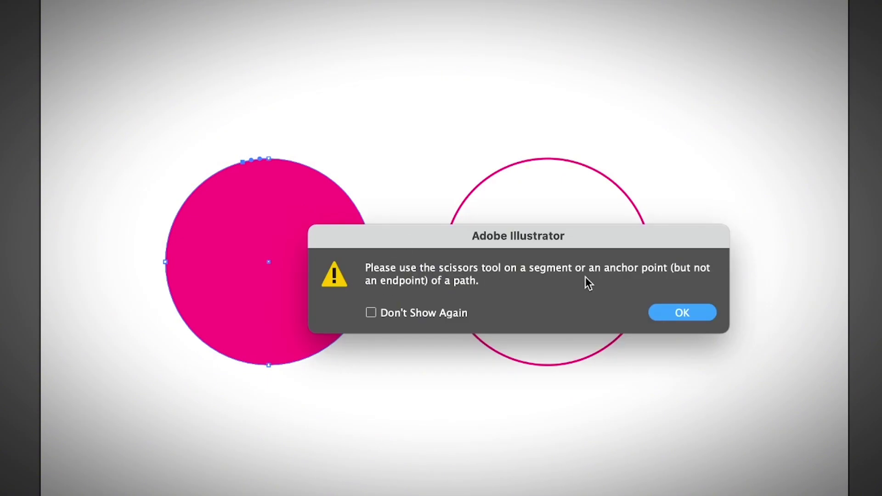
key(Return)
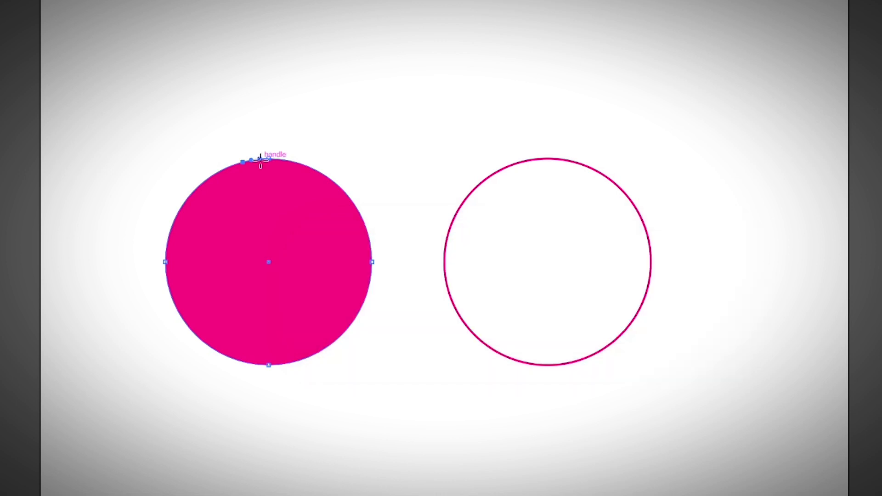
click(256, 159)
click(371, 260)
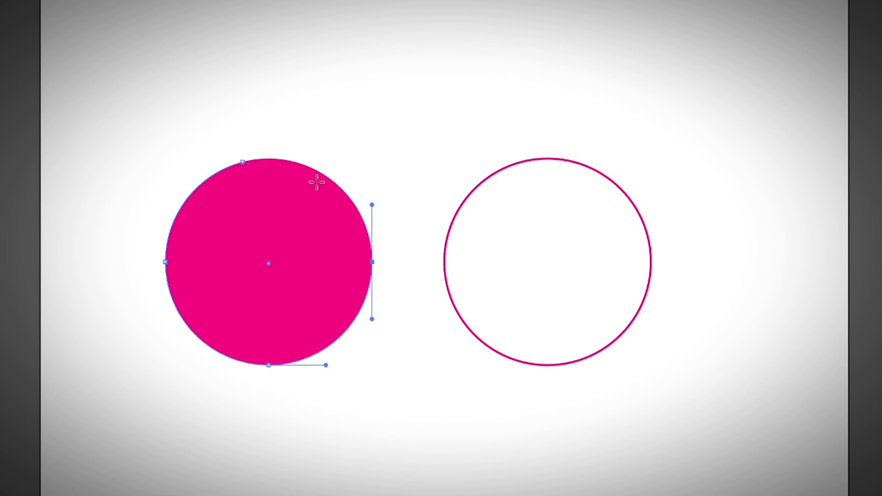
key(Delete)
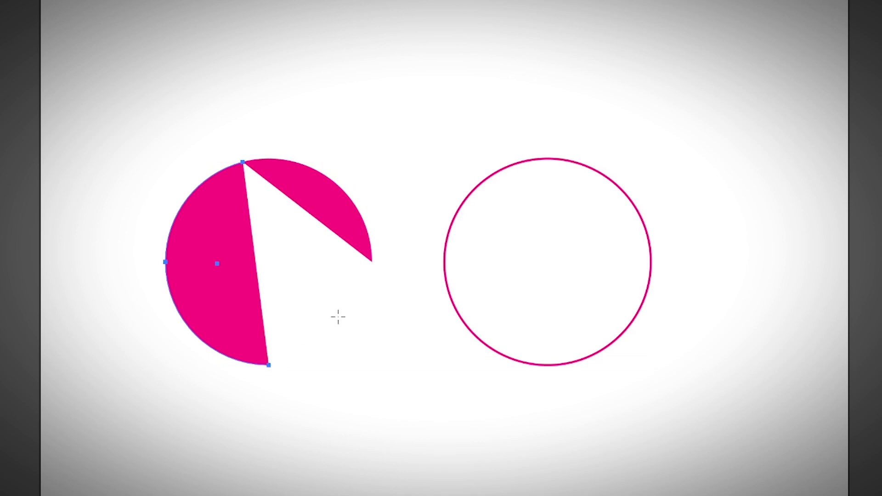
key(ctrl+z)
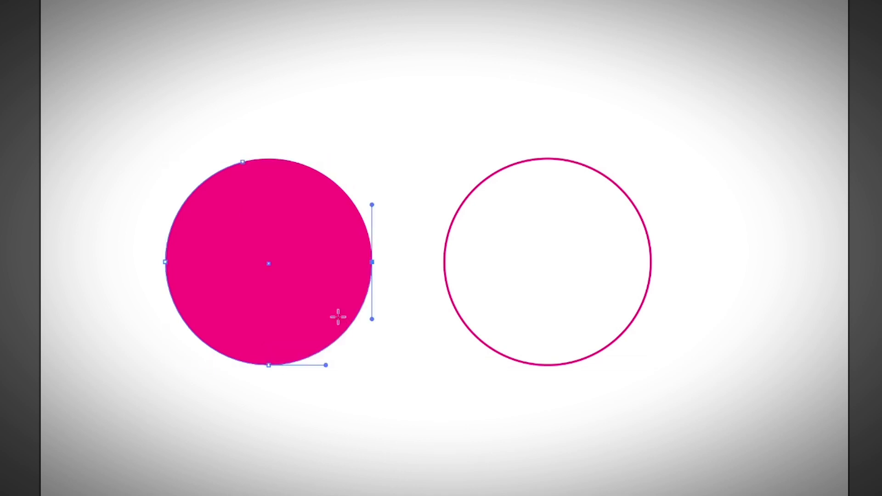
key(v)
click(317, 174)
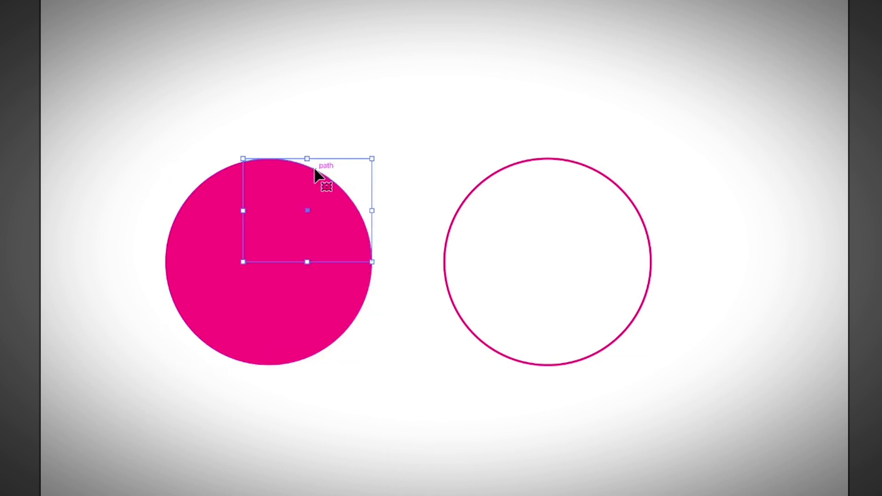
key(Delete)
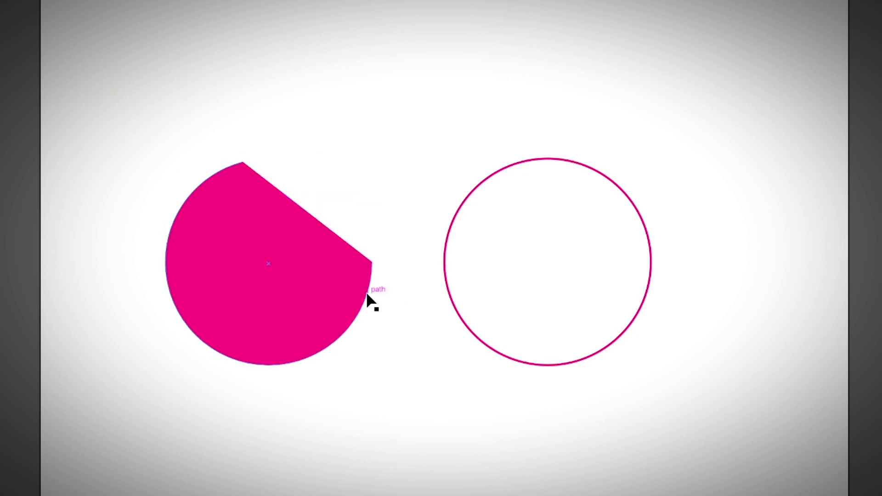
key(ctrl+z)
key(ctrl+z)
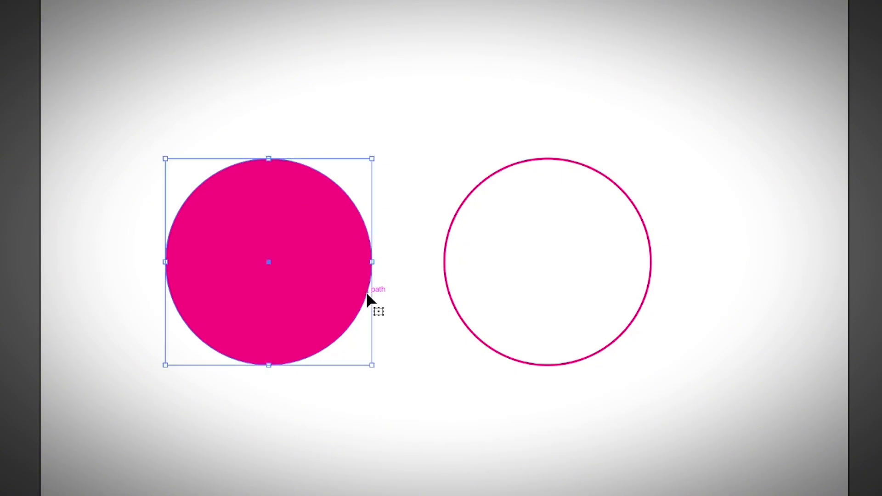
click(527, 162)
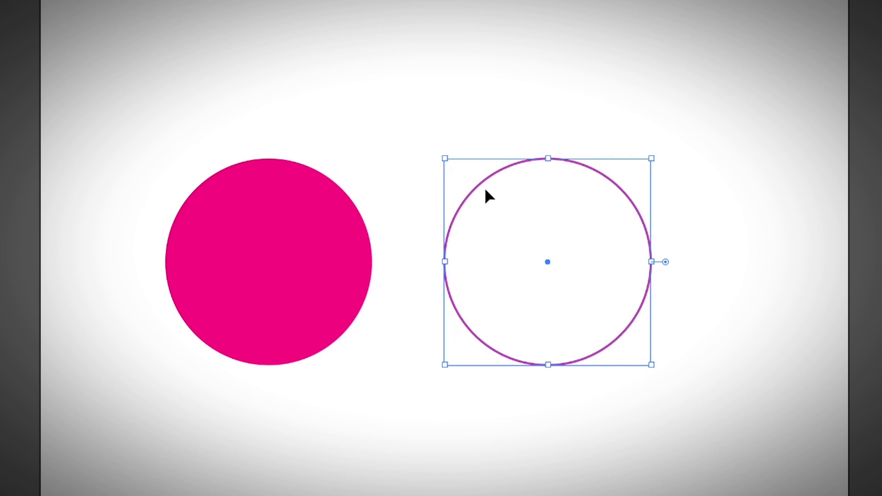
Step: With Scissors, cut the outlined circle at its top and bottom points and delete both left arcs
click(55, 93)
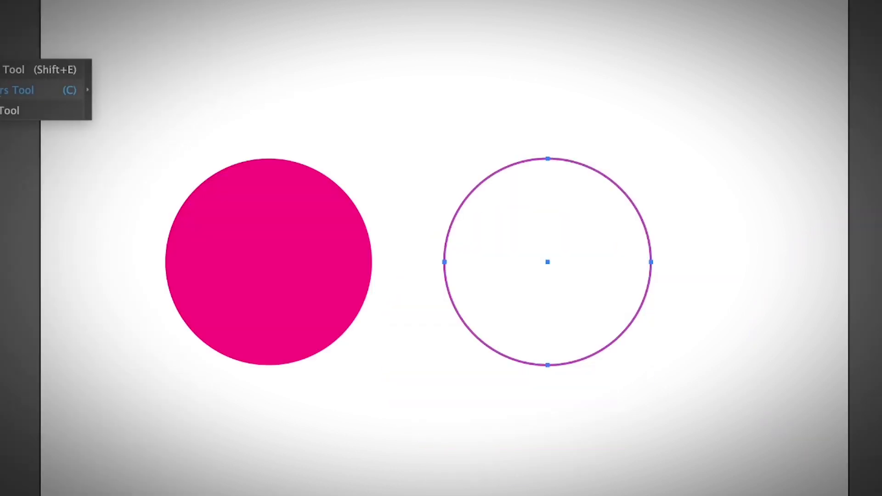
click(548, 159)
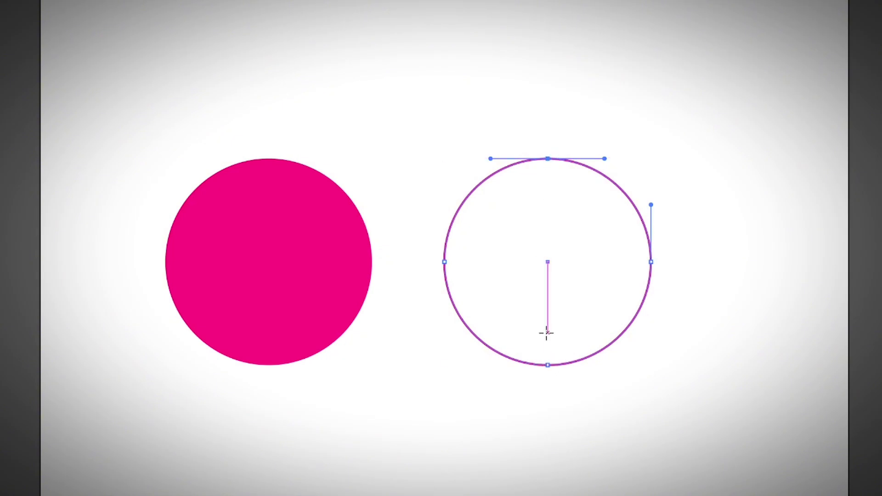
click(547, 365)
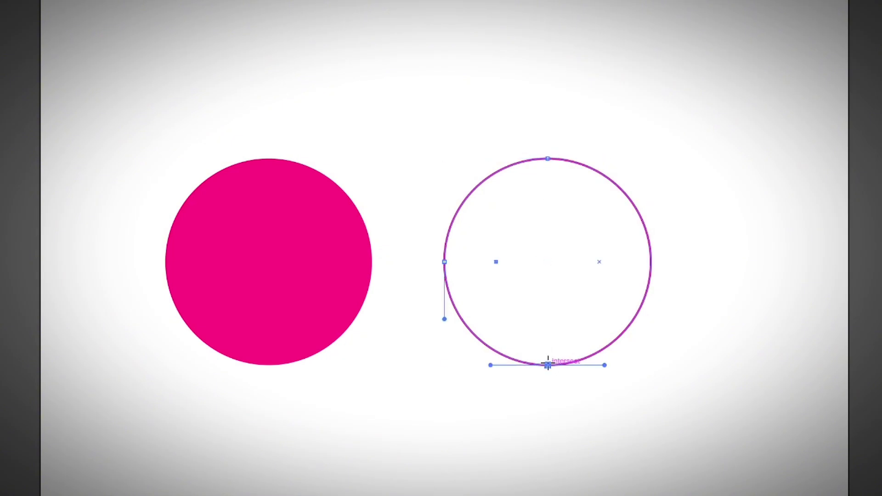
key(Delete)
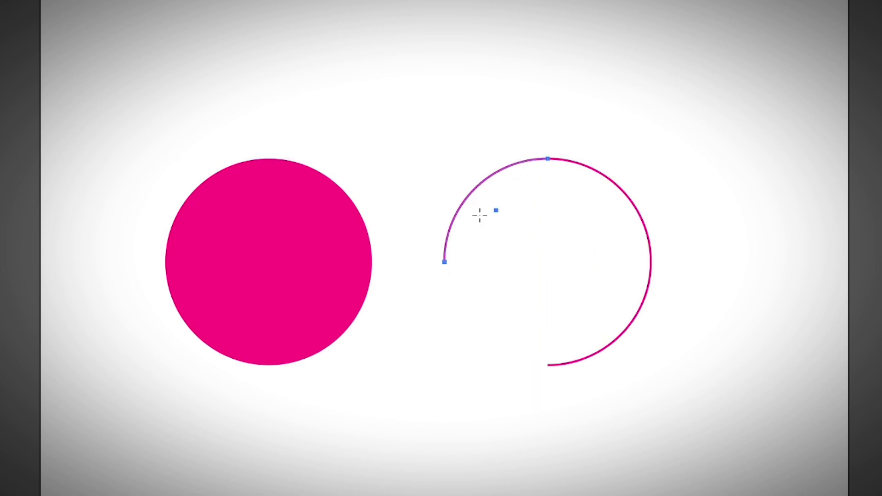
key(Delete)
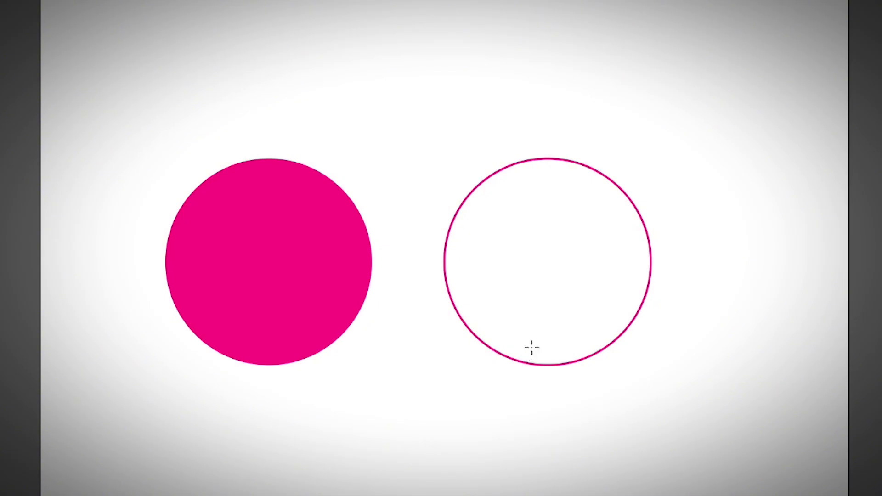
Step: Cut the top-right arc at two points, select that arc piece and delete it
click(580, 164)
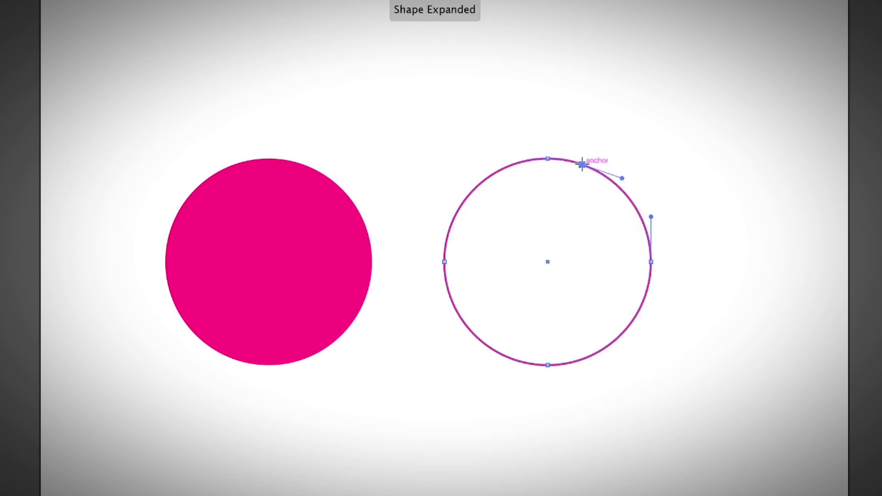
click(642, 219)
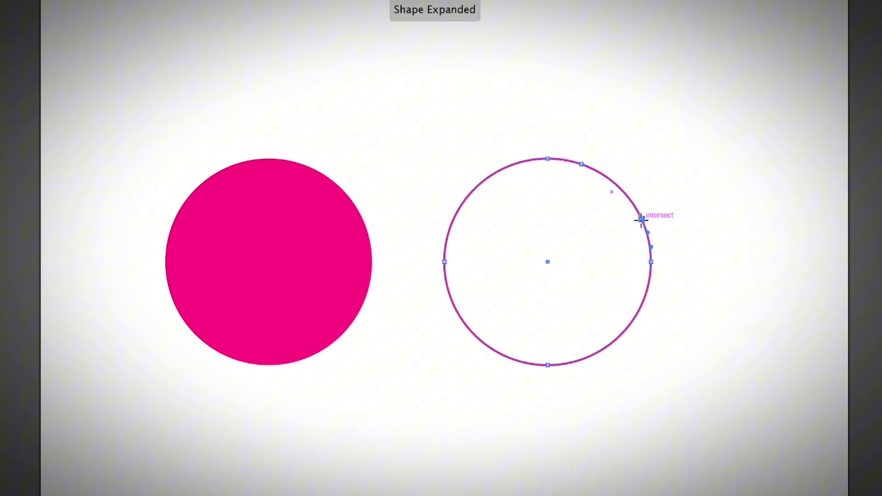
key(v)
click(615, 184)
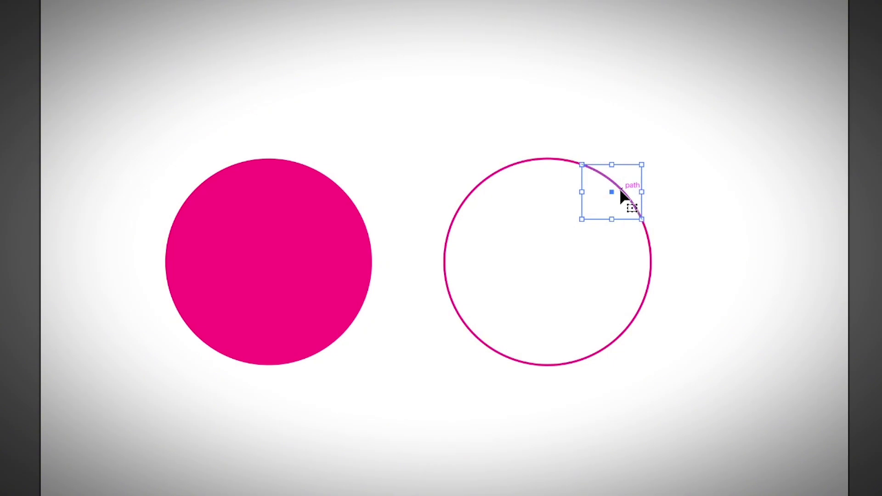
key(Delete)
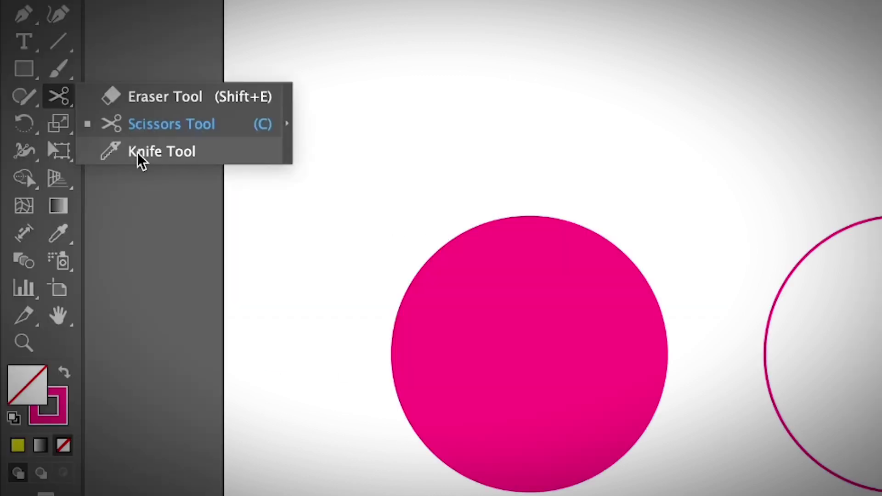
Step: Switch to the Knife tool for freehand slicing
click(139, 157)
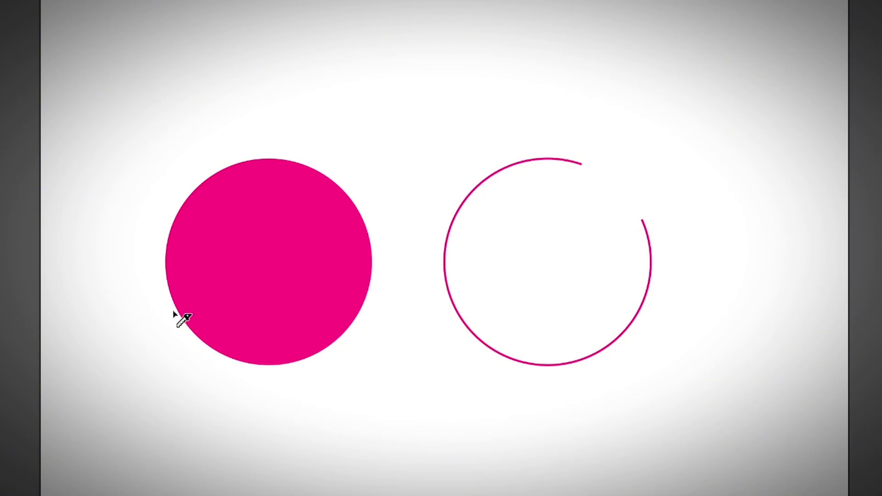
Step: Slice the filled circle along a wavy line, lift the upper piece to show the cut, then undo
mouse_move(168, 313)
mouse_down()
mouse_move(197, 283)
mouse_move(223, 277)
mouse_move(319, 279)
mouse_move(361, 268)
mouse_move(396, 221)
mouse_up()
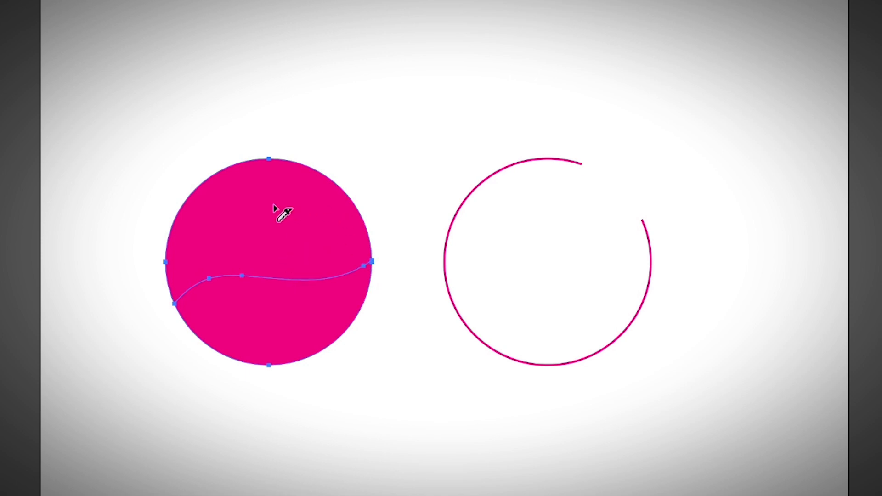
key(v)
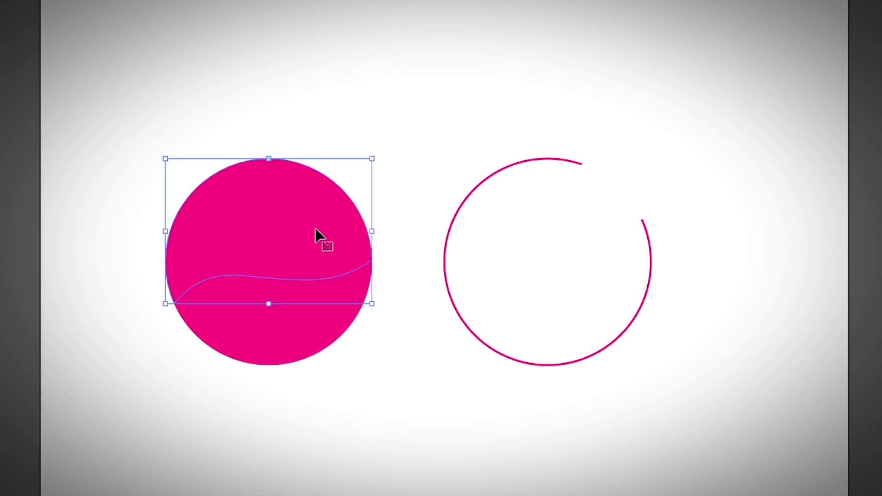
drag(271, 242, 271, 220)
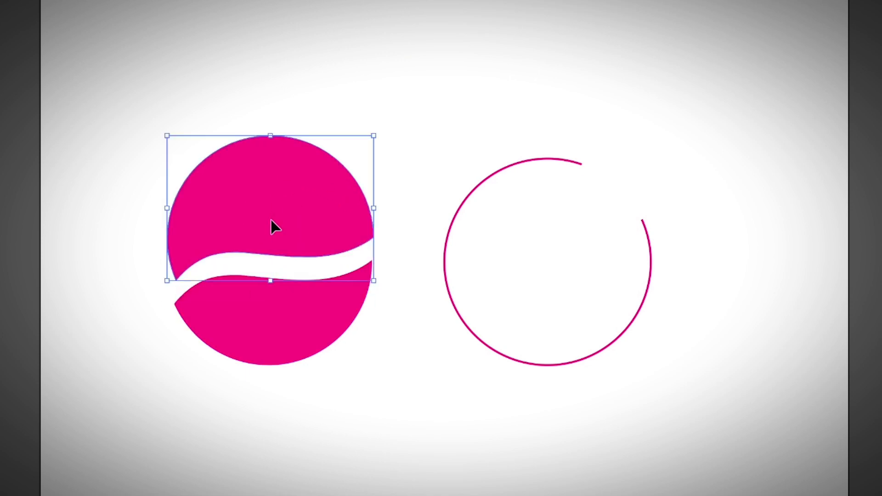
key(ctrl+z)
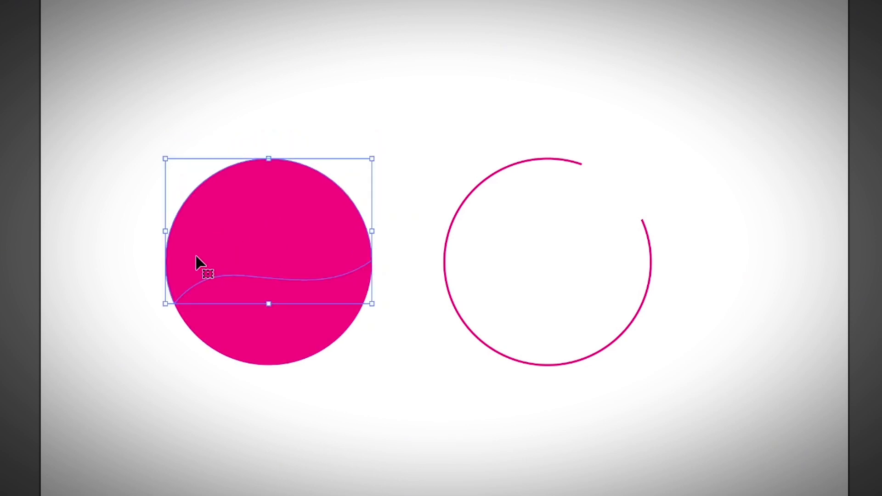
click(389, 386)
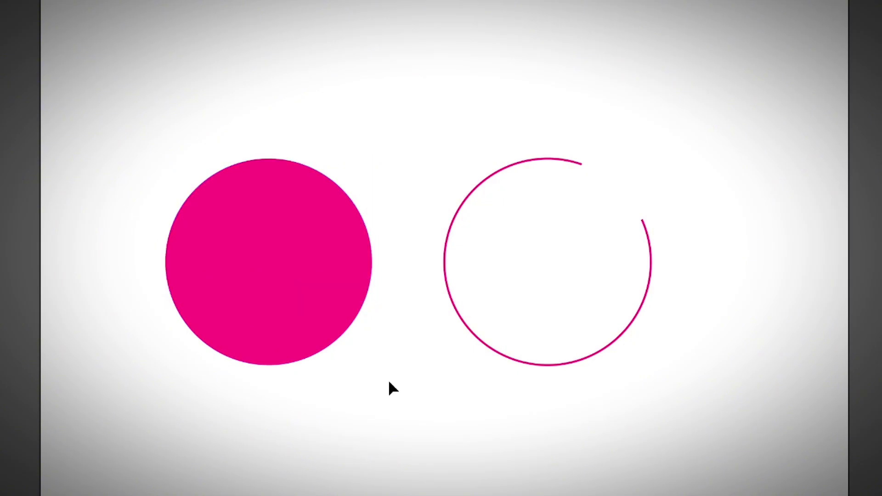
Step: Delete the lower piece below the wave, restore it with undo, and clear the selection
click(270, 229)
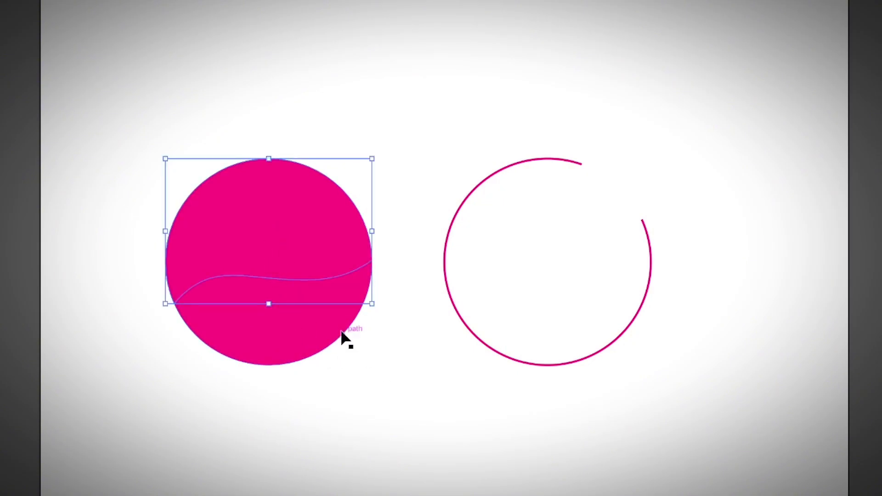
click(334, 354)
click(321, 351)
key(Delete)
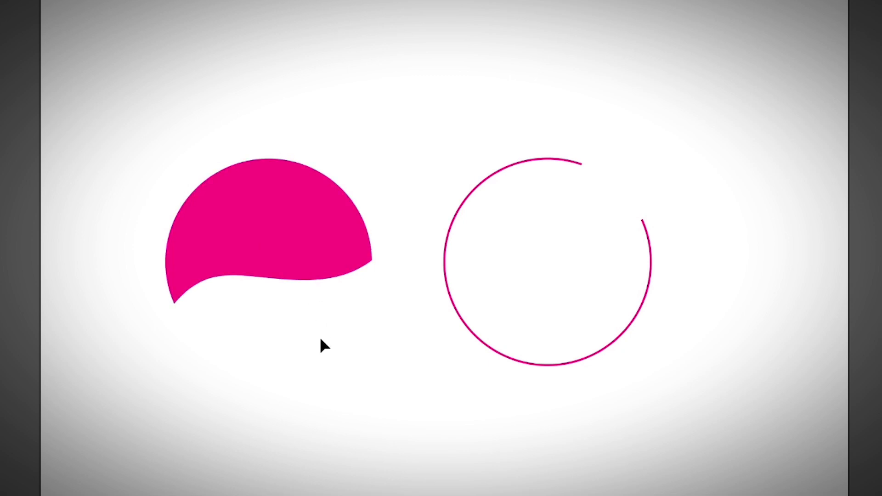
key(ctrl+z)
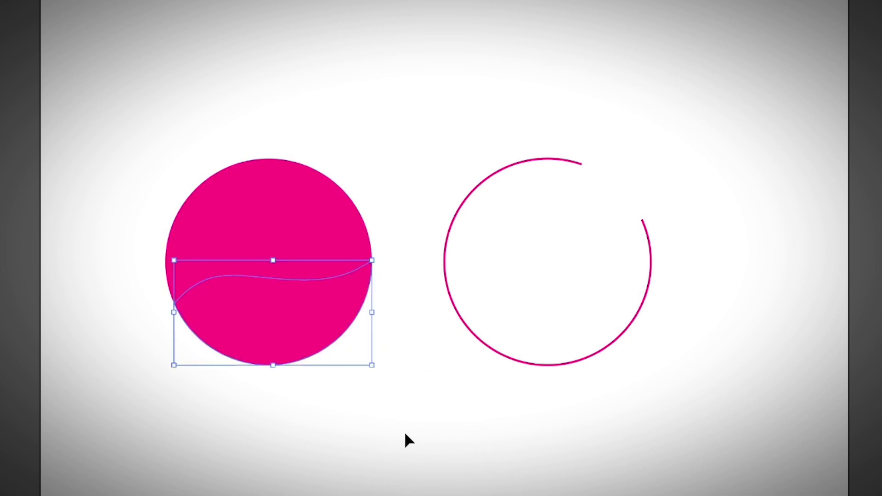
click(404, 431)
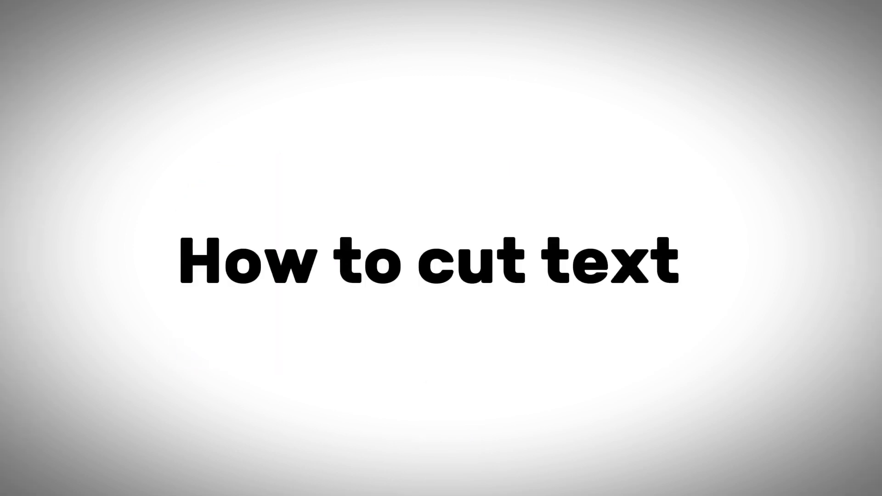